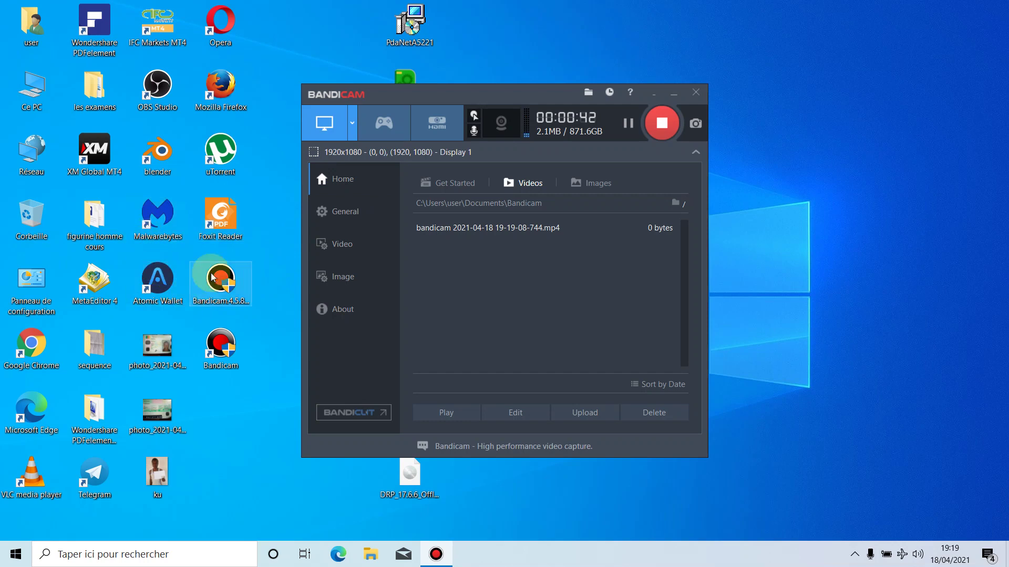
# Step: Open the Windows Disk Management tool (Gestion des disques)
pyautogui.click(16, 556)
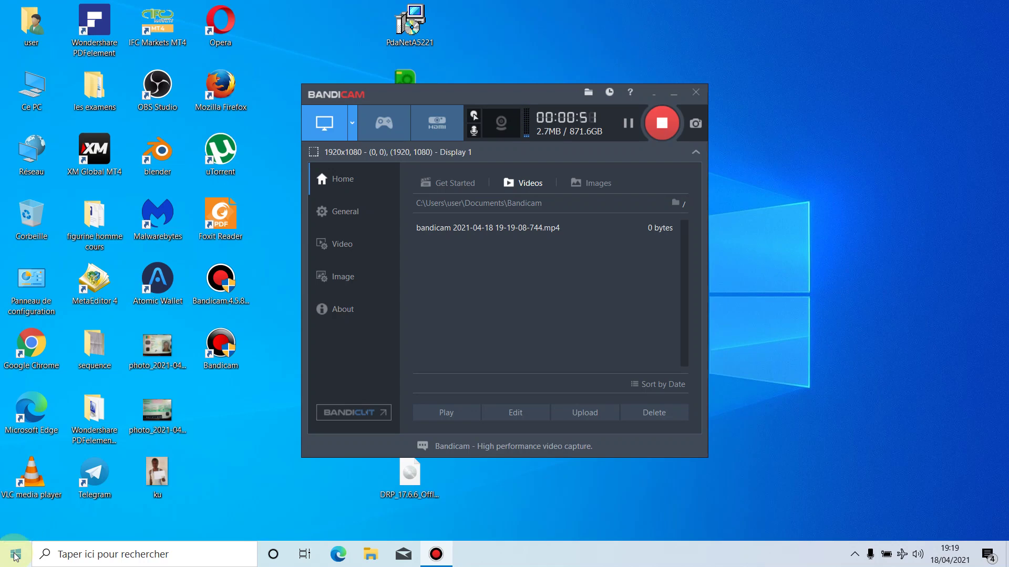
pyautogui.rightClick(16, 556)
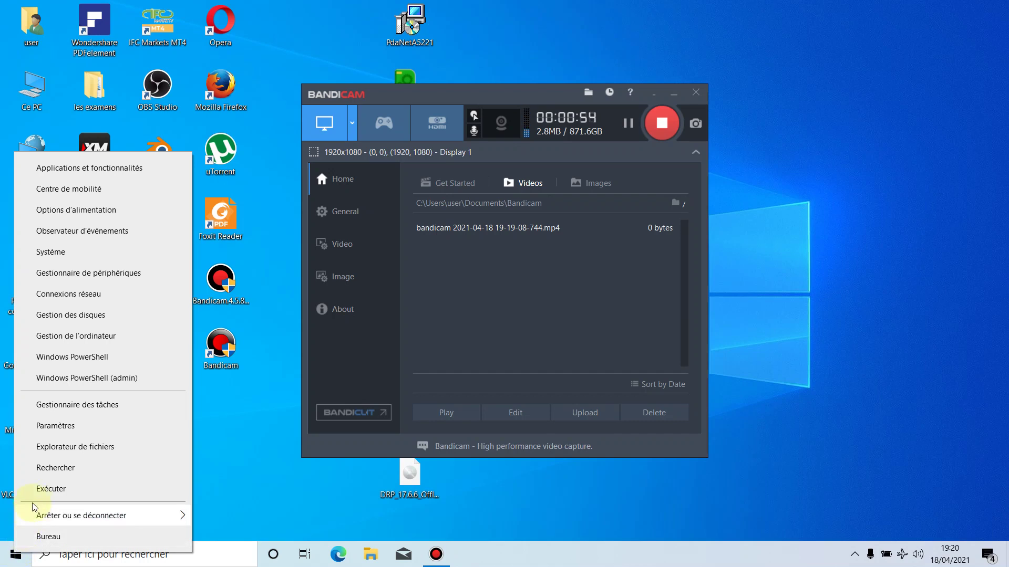
pyautogui.click(83, 318)
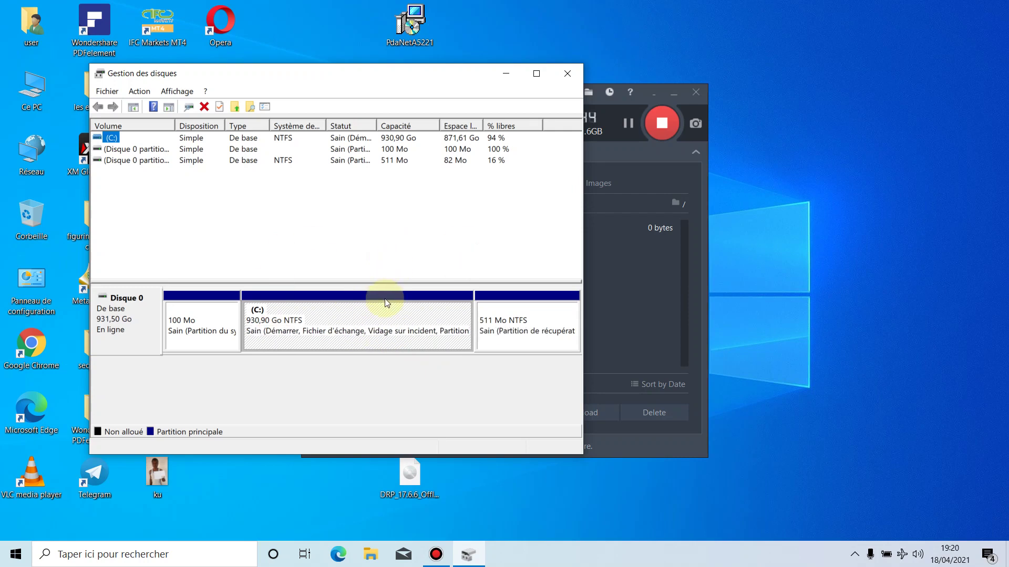
# Step: Shrink the C: volume by 400000 MB to free up unallocated space on Disque 0
pyautogui.rightClick(382, 313)
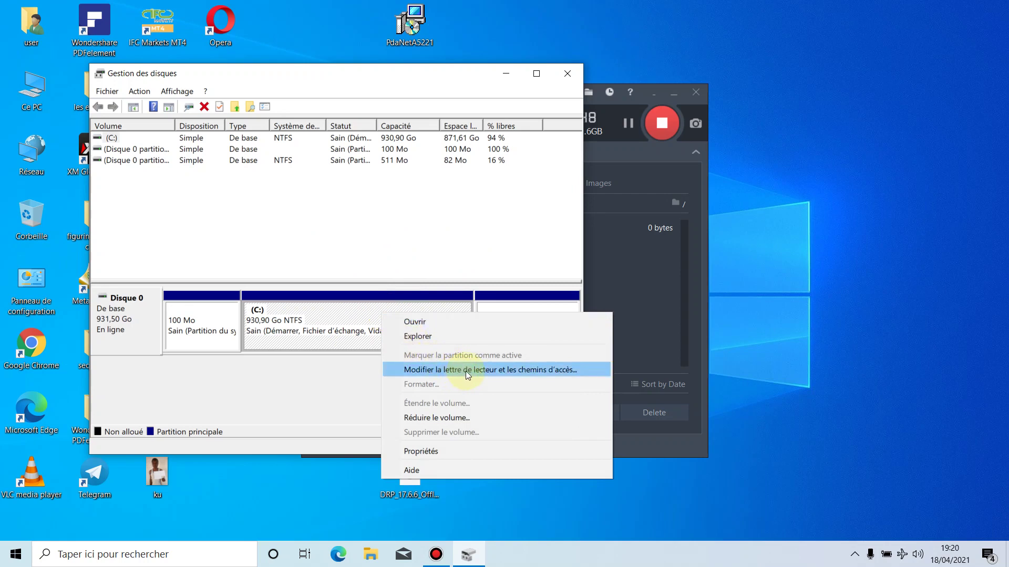
pyautogui.click(459, 418)
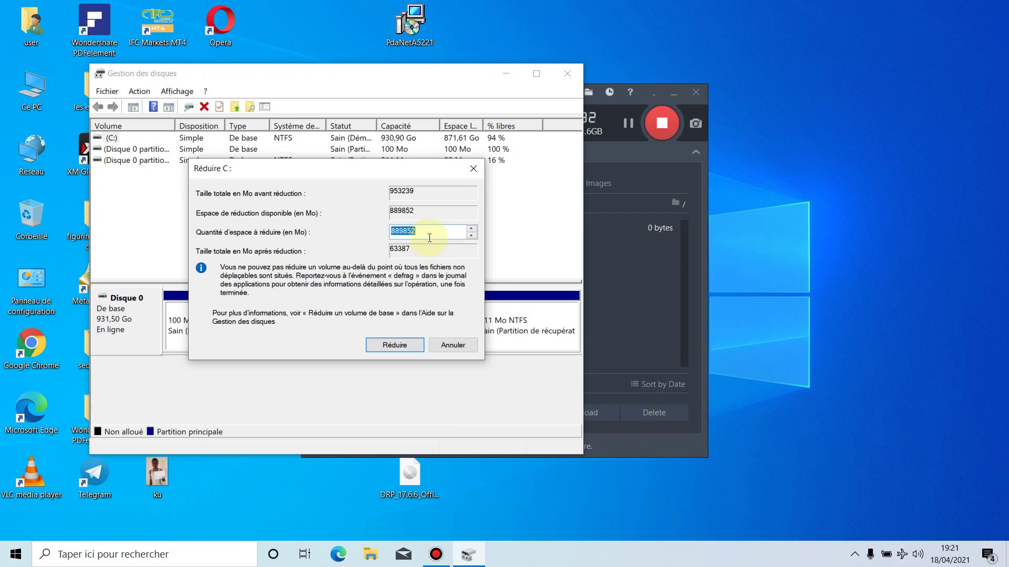
pyautogui.write('400000')
pyautogui.click(409, 343)
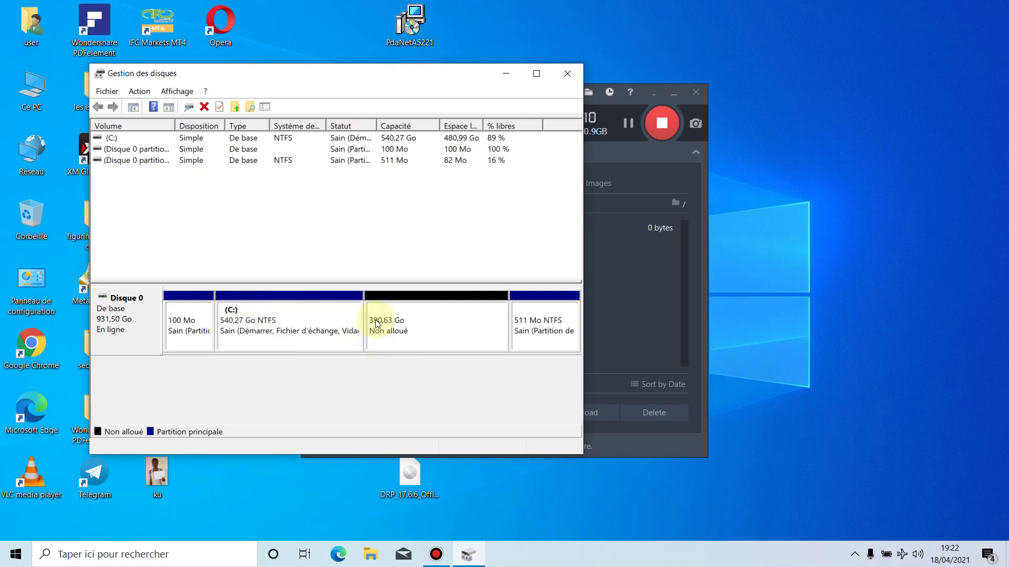
# Step: Set up a new simple volume in the unallocated space, using the full 399999 MB and drive letter D
pyautogui.rightClick(445, 324)
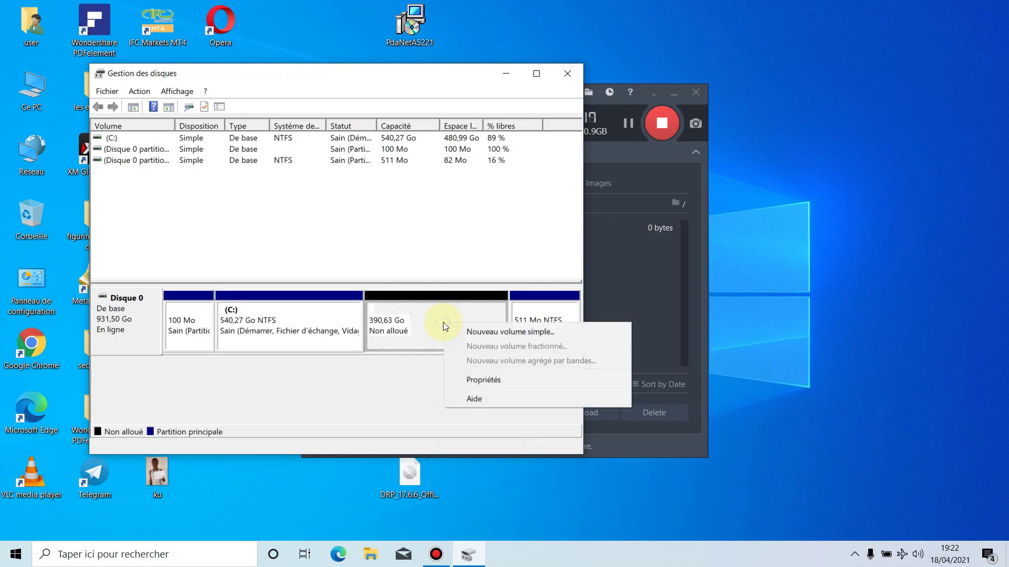
pyautogui.click(484, 329)
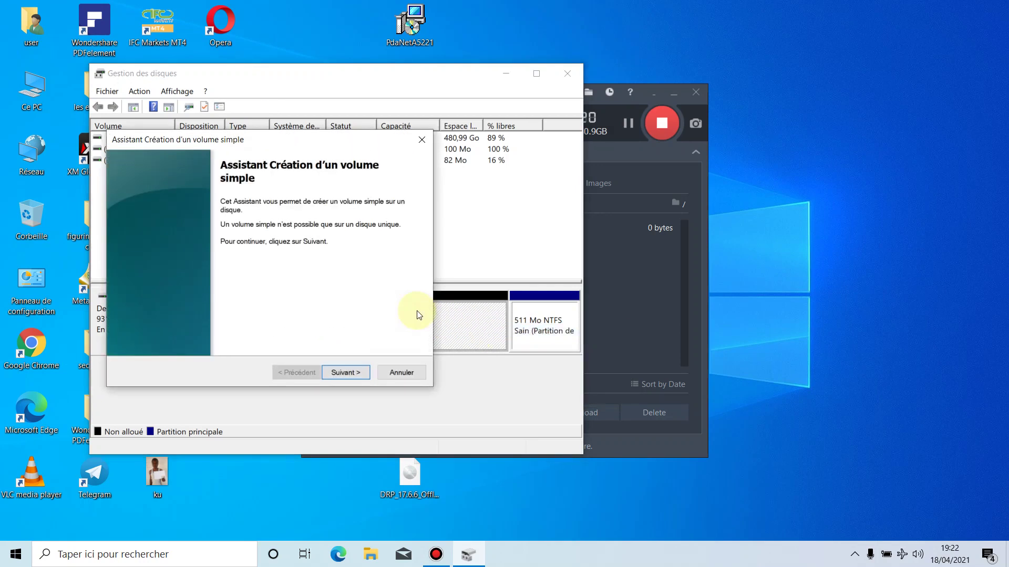
pyautogui.click(345, 373)
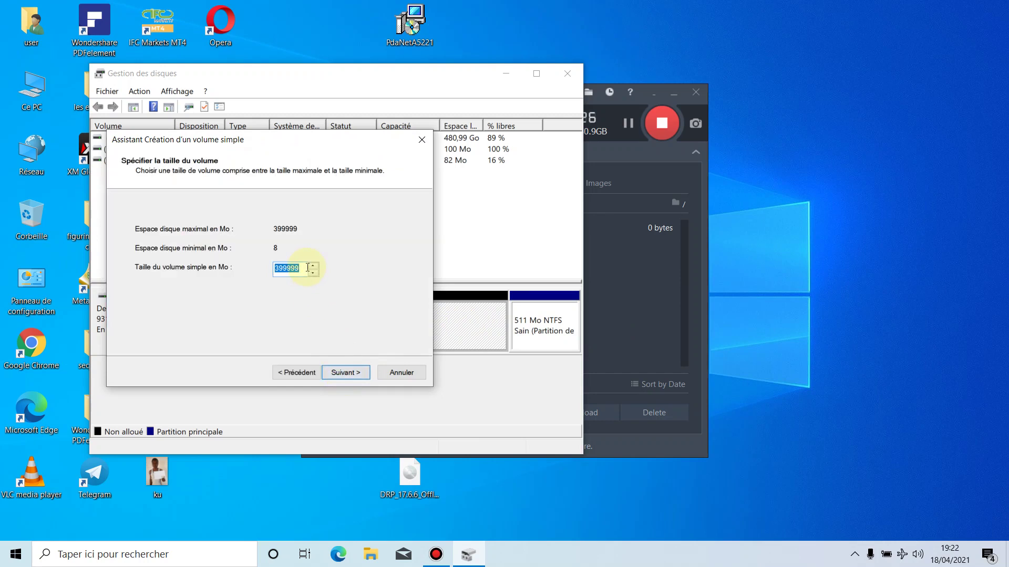
pyautogui.click(357, 374)
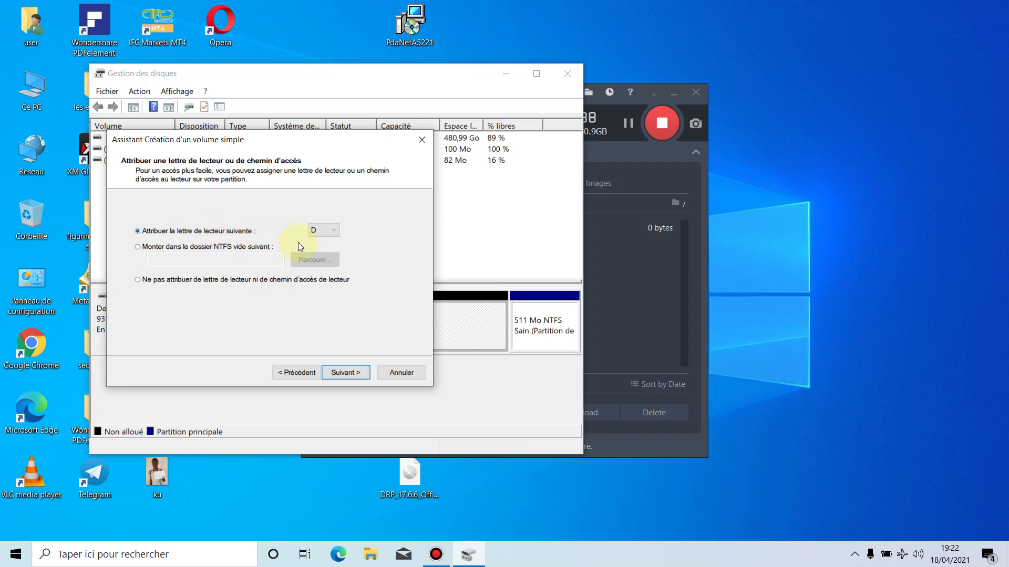
pyautogui.click(330, 233)
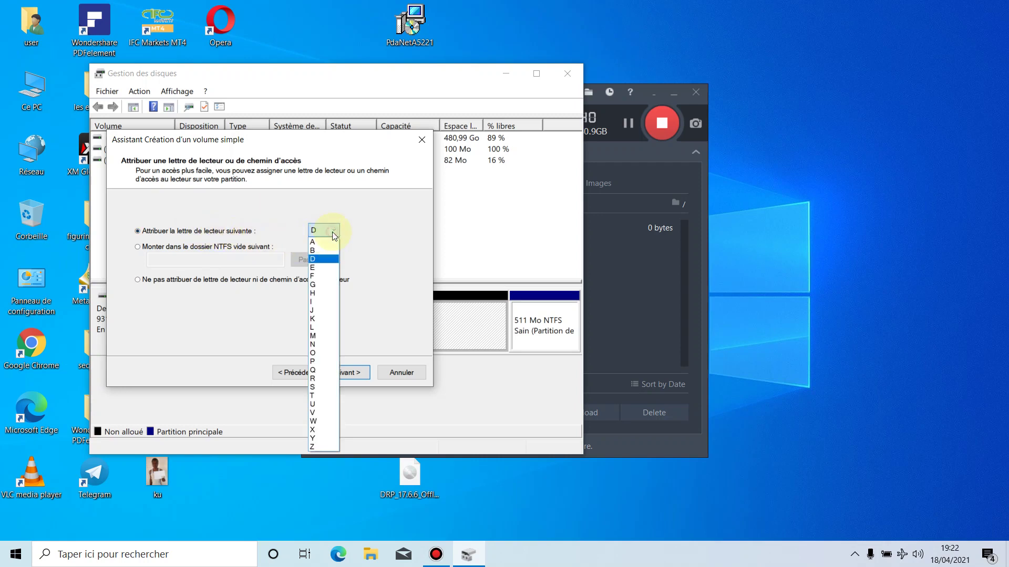
pyautogui.click(335, 231)
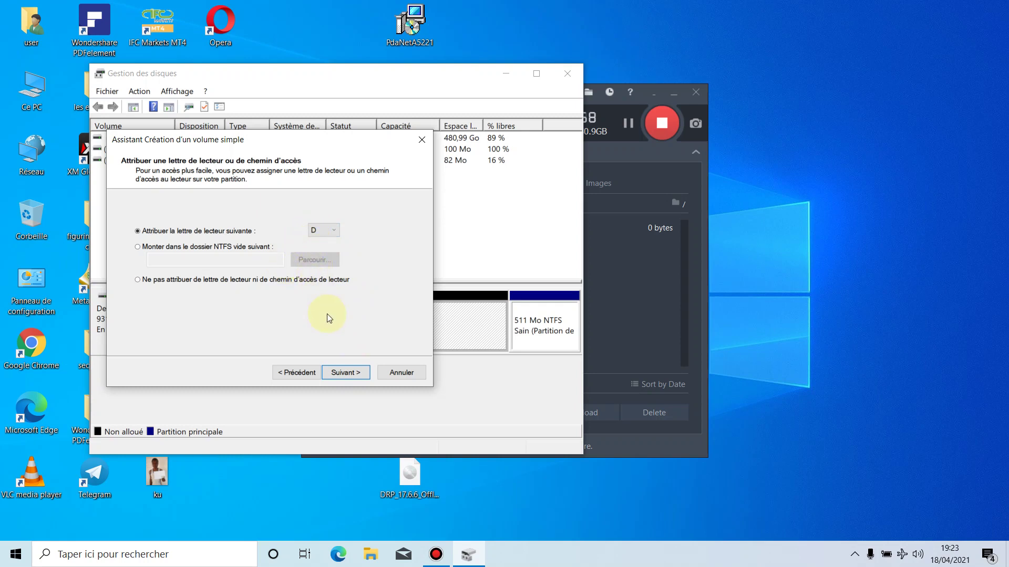
pyautogui.click(351, 373)
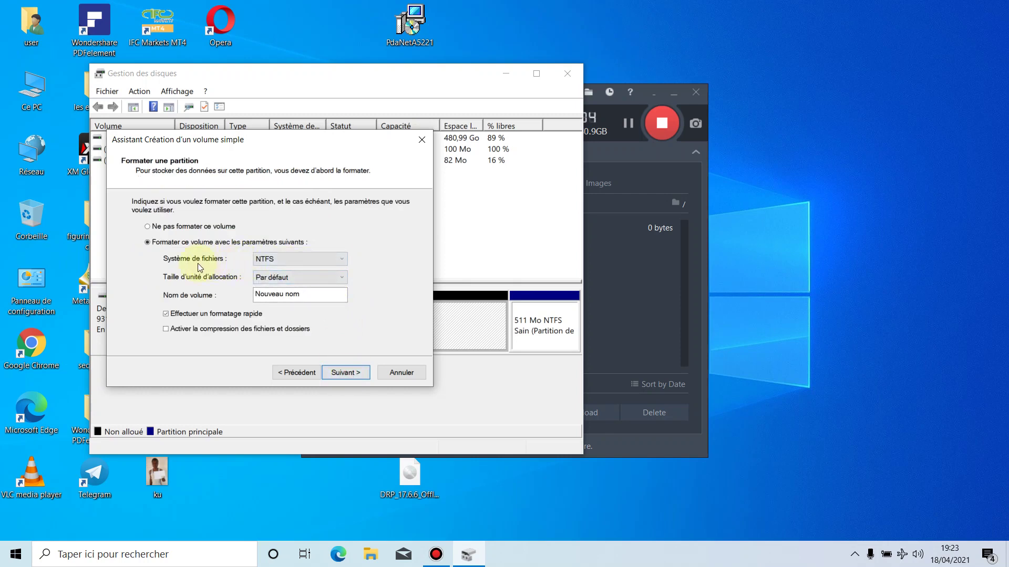
# Step: Quick-format the new volume as NTFS with default allocation size and the name Nouveau nom, and finish the wizard
pyautogui.click(339, 260)
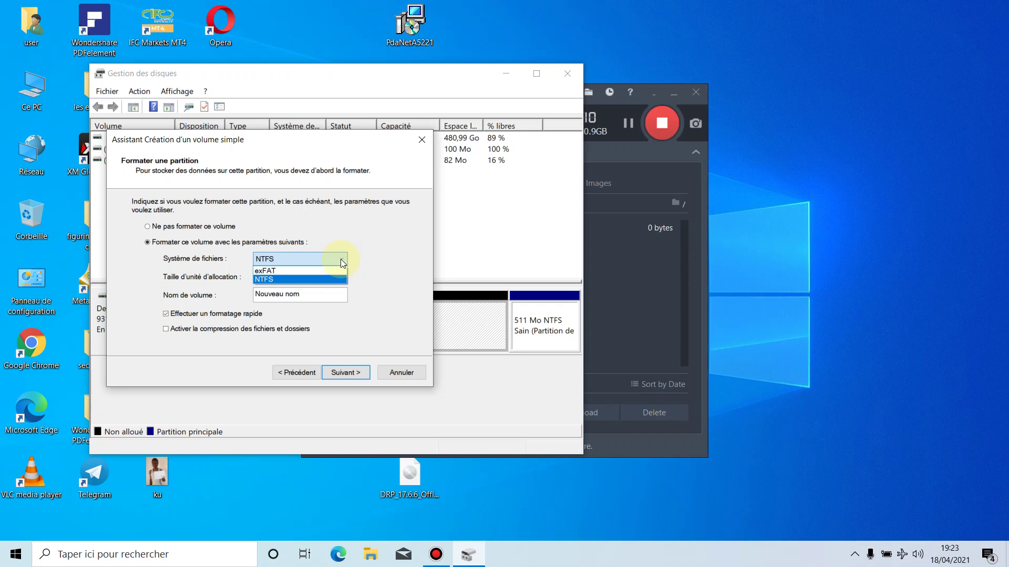
pyautogui.click(340, 260)
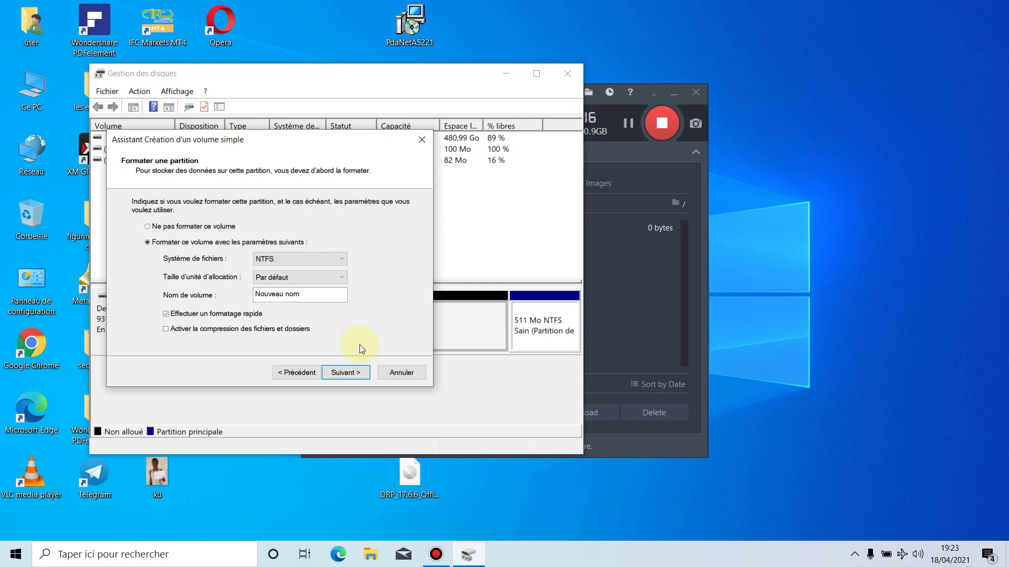
pyautogui.click(361, 374)
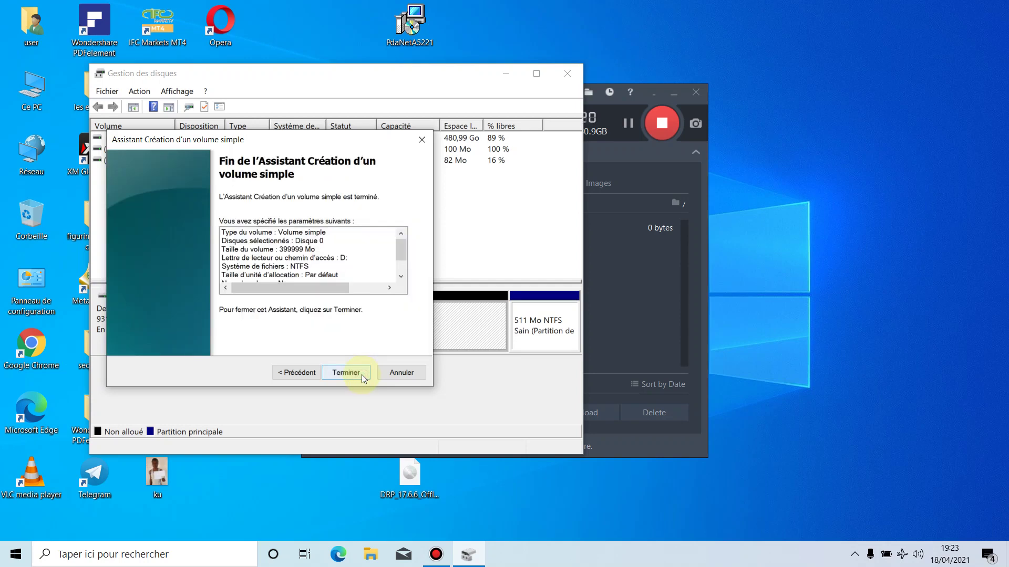
pyautogui.click(360, 373)
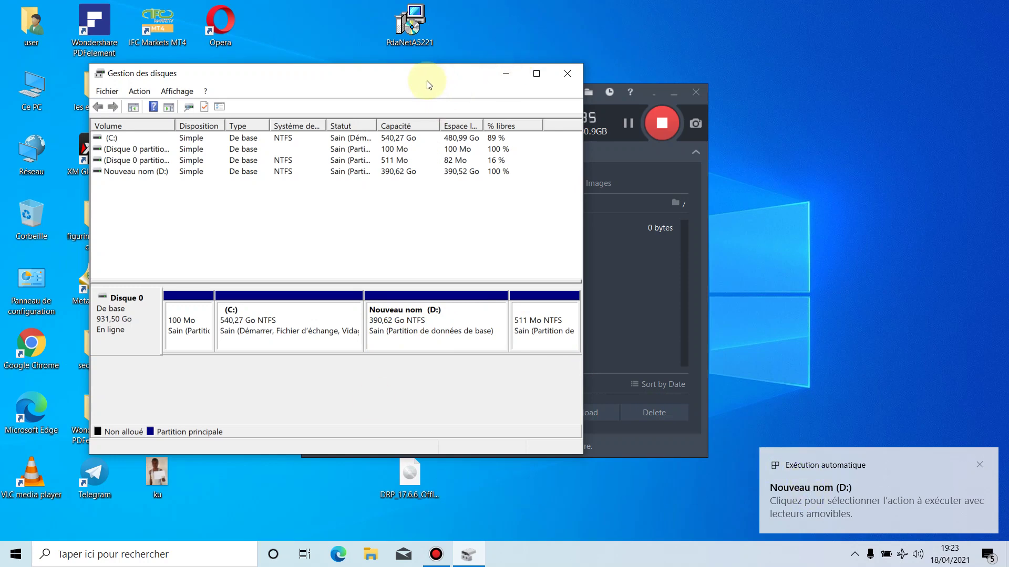
# Step: Close Disk Management and show the computer's drives in a maximized Ce PC window
pyautogui.moveTo(428, 85); pyautogui.dragTo(484, 77)
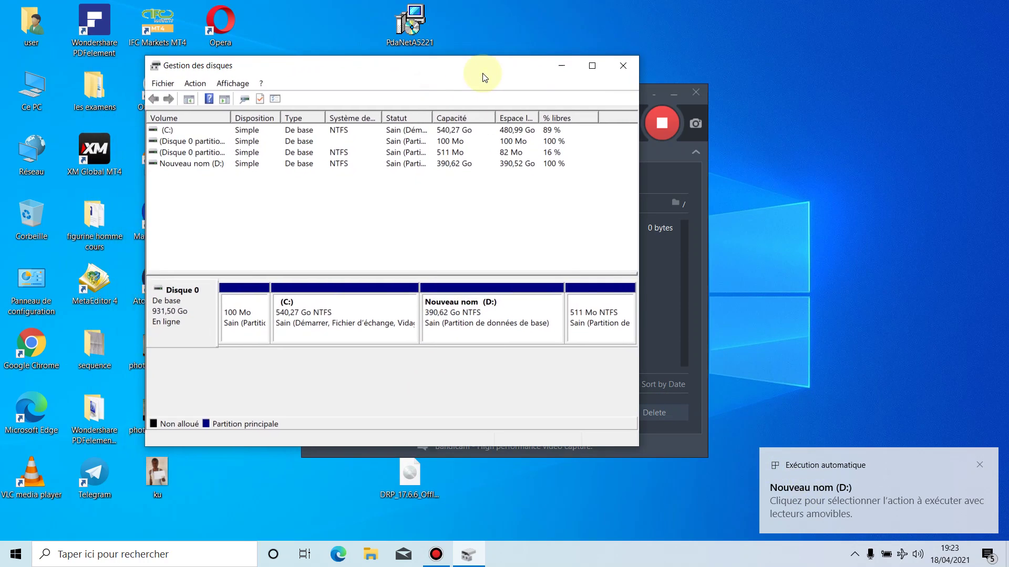
pyautogui.click(620, 68)
pyautogui.doubleClick(47, 92)
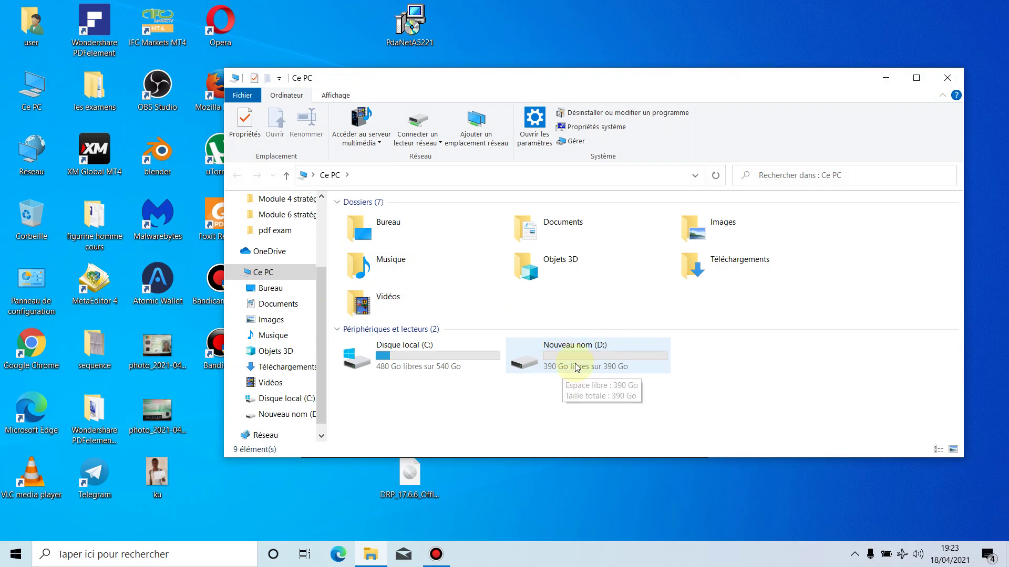
pyautogui.click(916, 78)
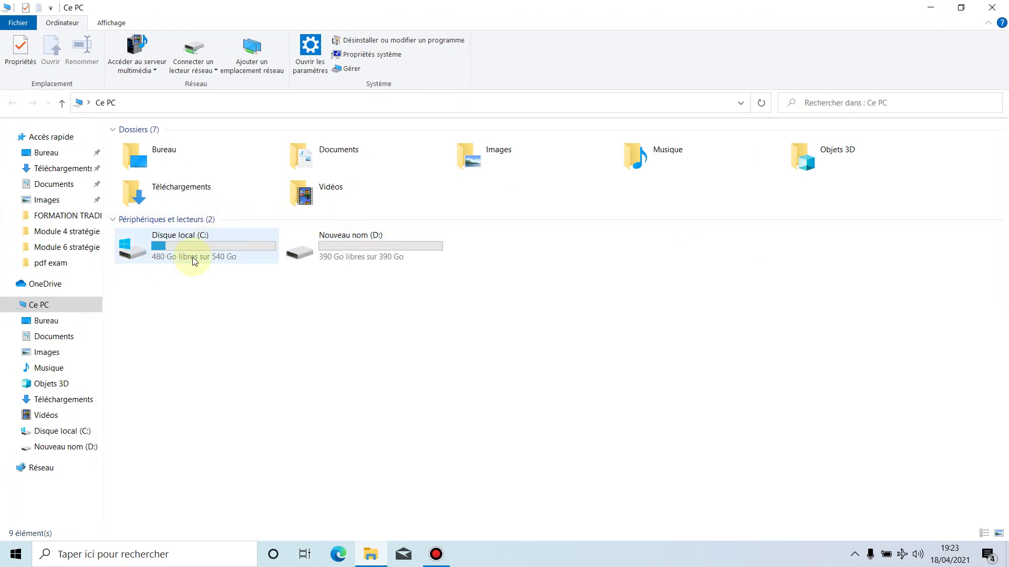
# Step: Rename the D: drive as sauvegarde, granting the administrator permission
pyautogui.click(346, 260)
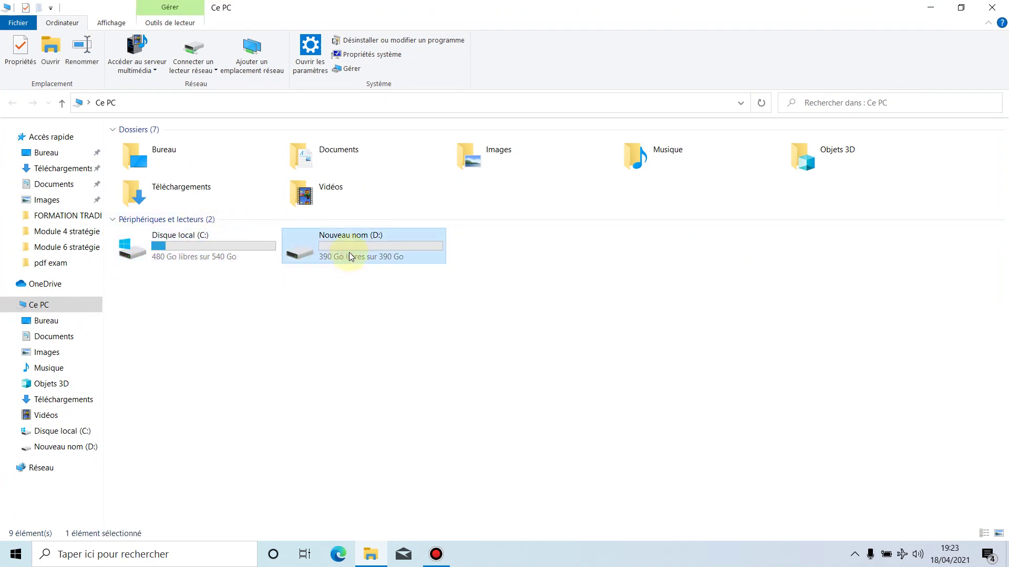
pyautogui.rightClick(350, 256)
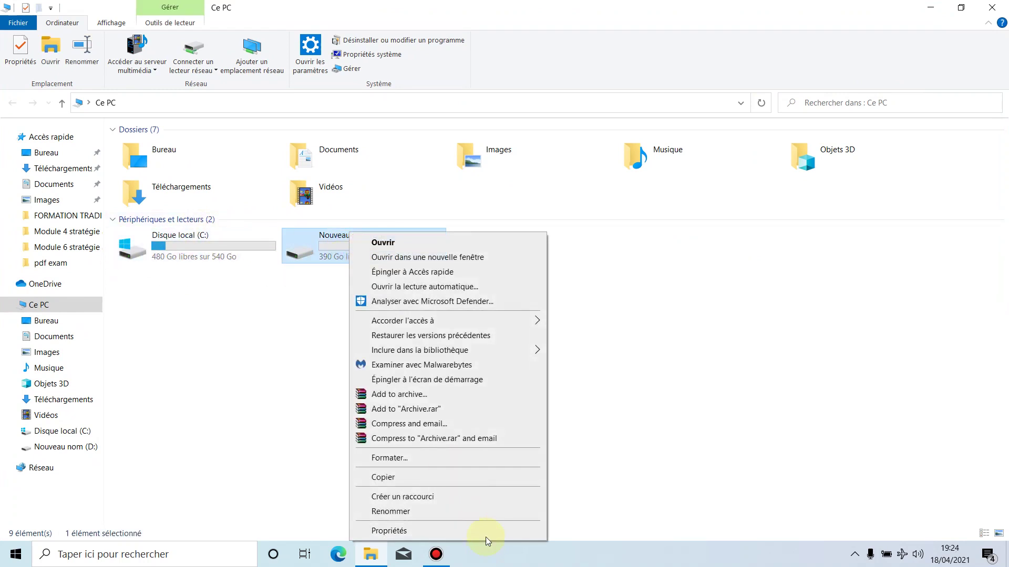
pyautogui.click(488, 512)
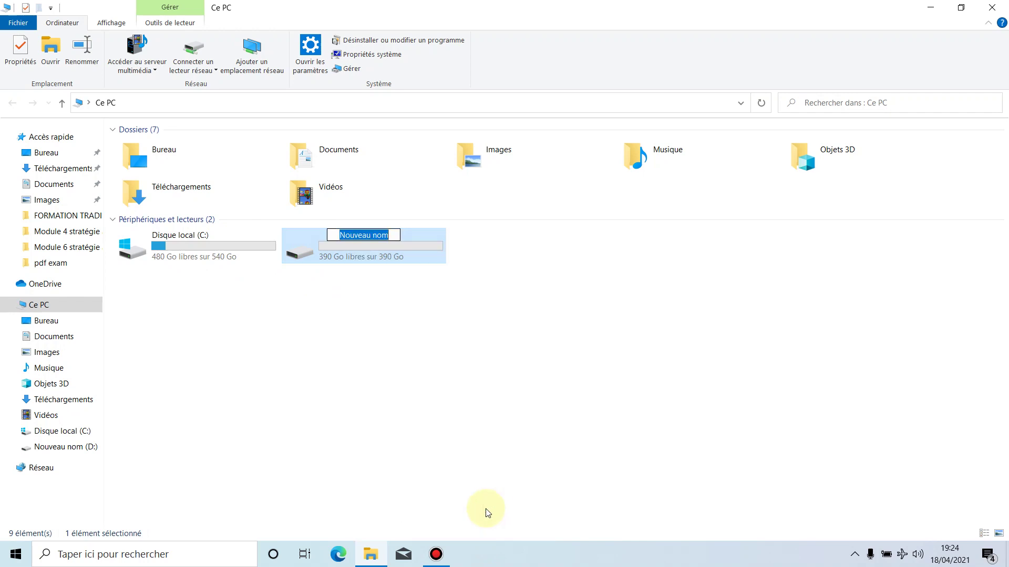
pyautogui.write('dis')
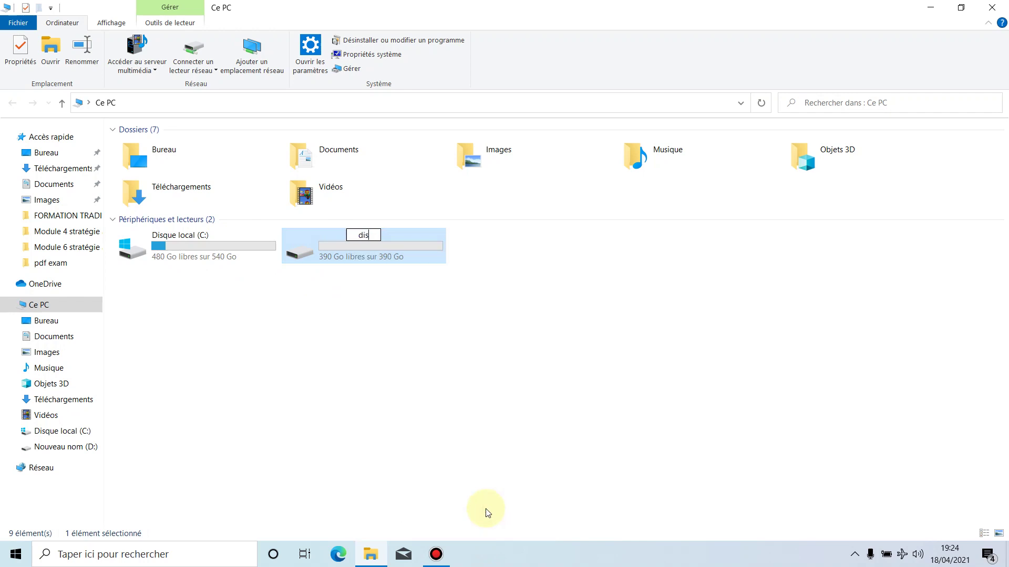
pyautogui.write('que s')
pyautogui.press('BackSpace')
pyautogui.press('BackSpace')
pyautogui.press('BackSpace')
pyautogui.press('BackSpace')
pyautogui.press('BackSpace')
pyautogui.press('BackSpace')
pyautogui.press('BackSpace')
pyautogui.press('BackSpace')
pyautogui.write('st')
pyautogui.press('BackSpace')
pyautogui.press('BackSpace')
pyautogui.write('sauvegarde')
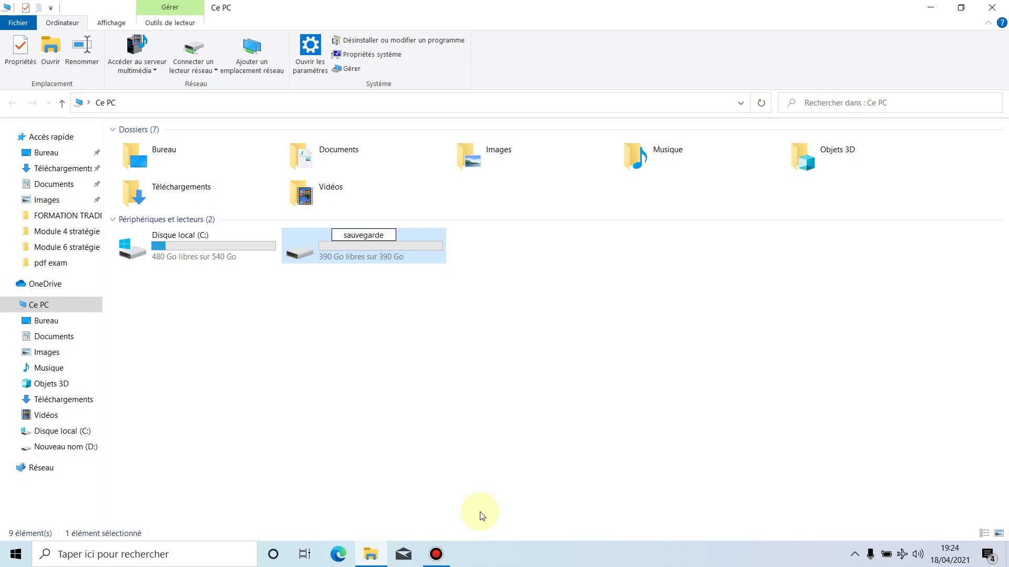
pyautogui.press('Return')
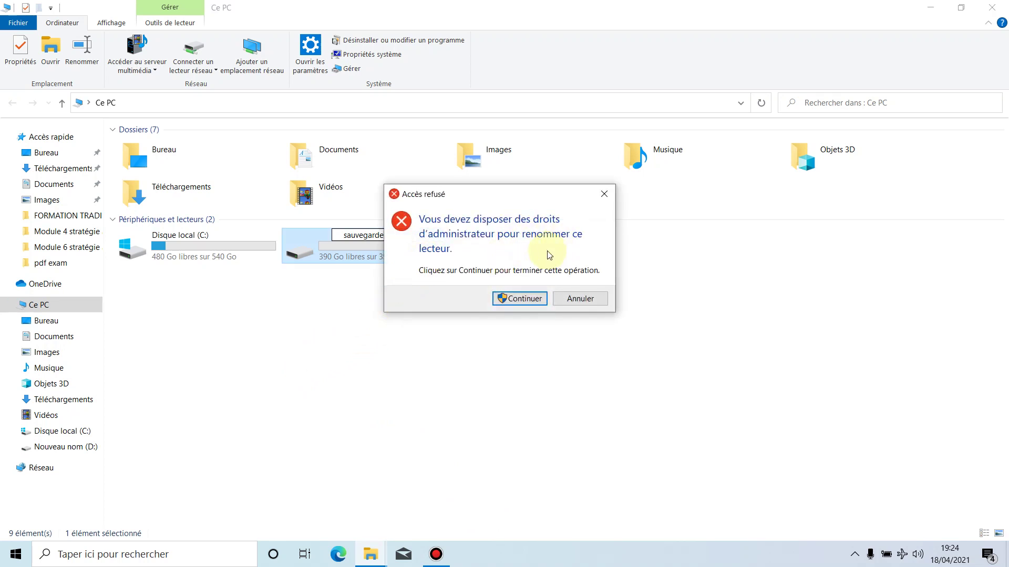
pyautogui.click(519, 301)
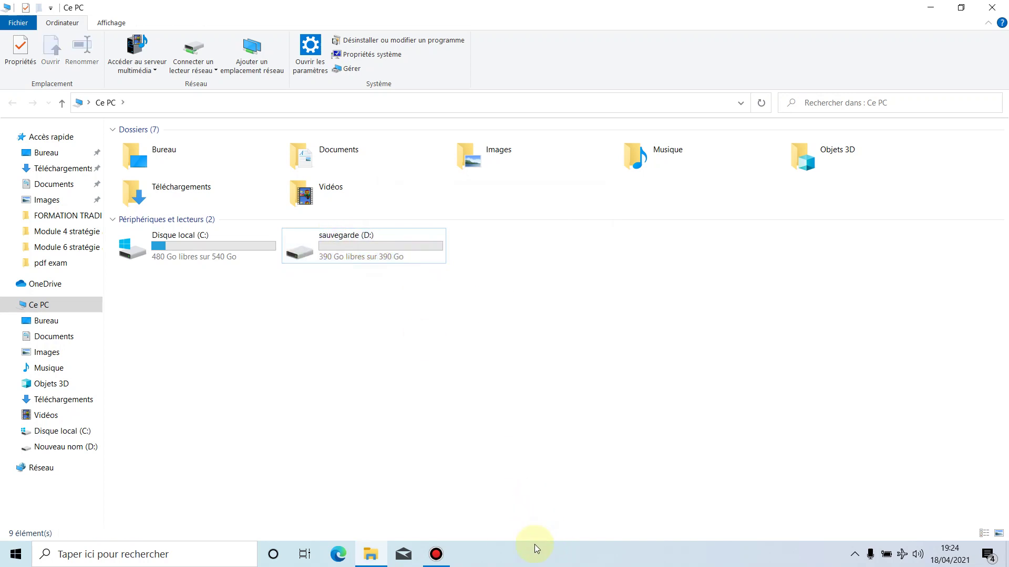
pyautogui.click(437, 556)
pyautogui.rightClick(438, 558)
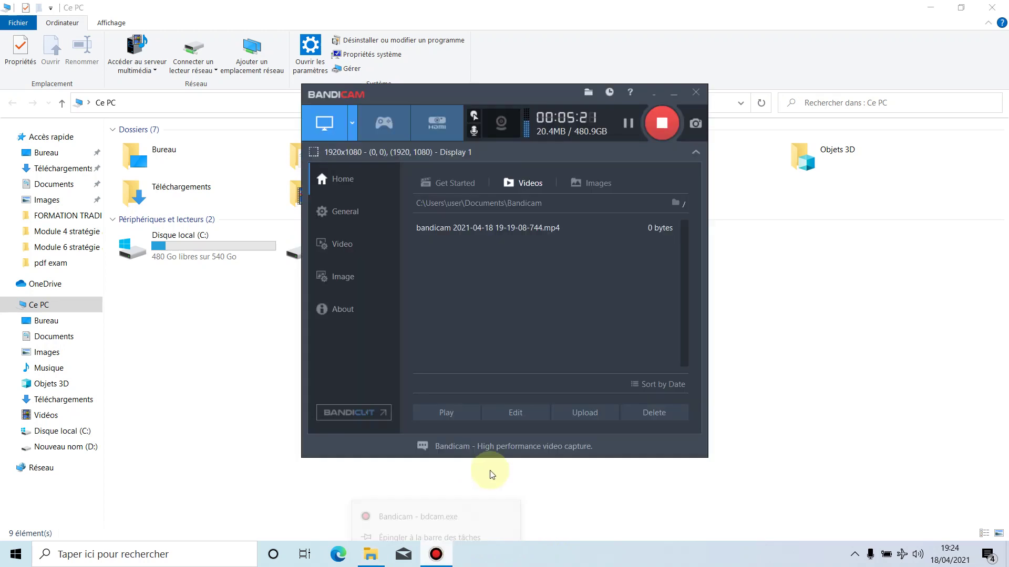